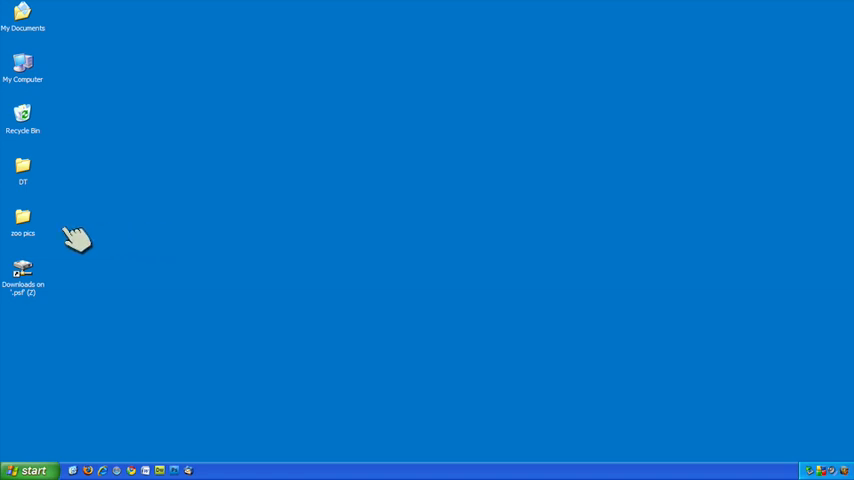
# Step: Review the zoo pics folder and the School Work folder in My Documents before burning
pyautogui.doubleClick(30, 220)
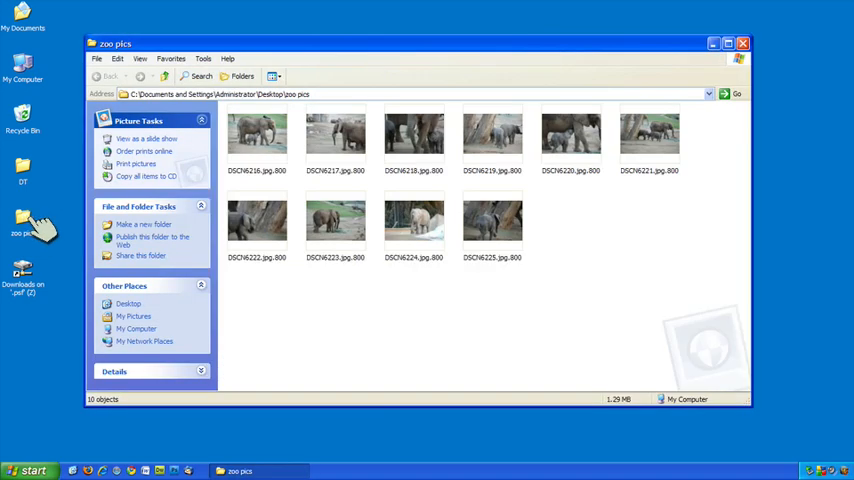
pyautogui.click(743, 44)
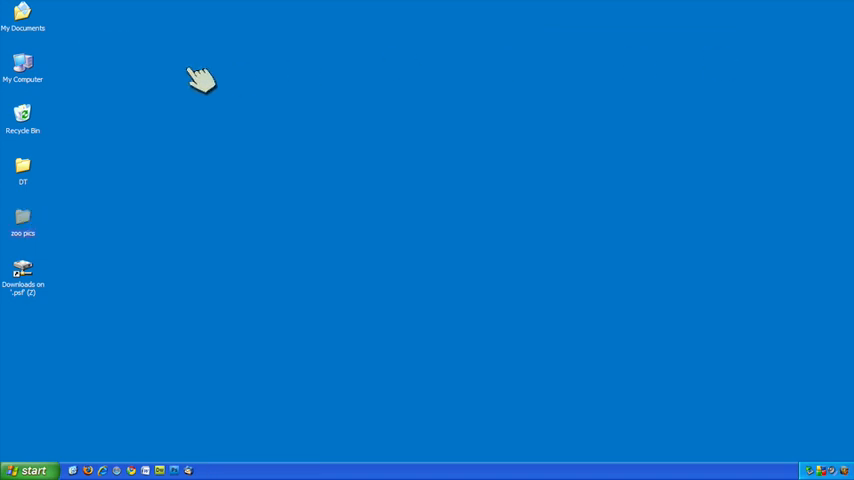
pyautogui.doubleClick(22, 14)
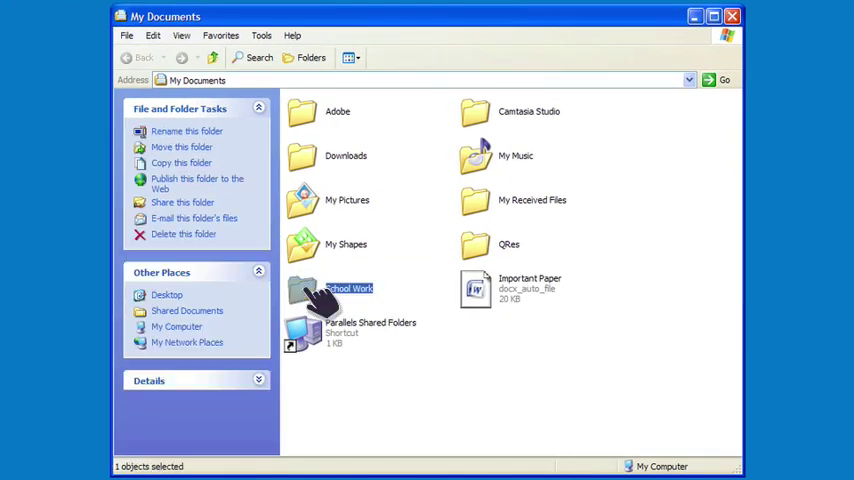
pyautogui.doubleClick(305, 288)
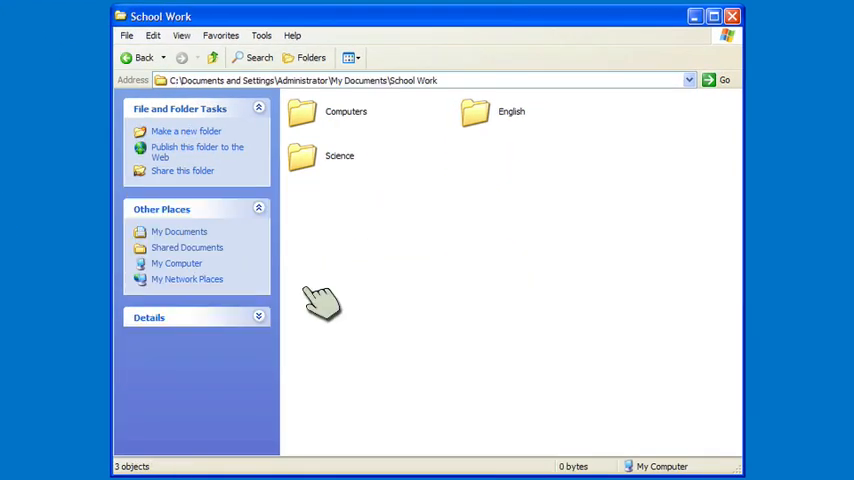
pyautogui.click(142, 58)
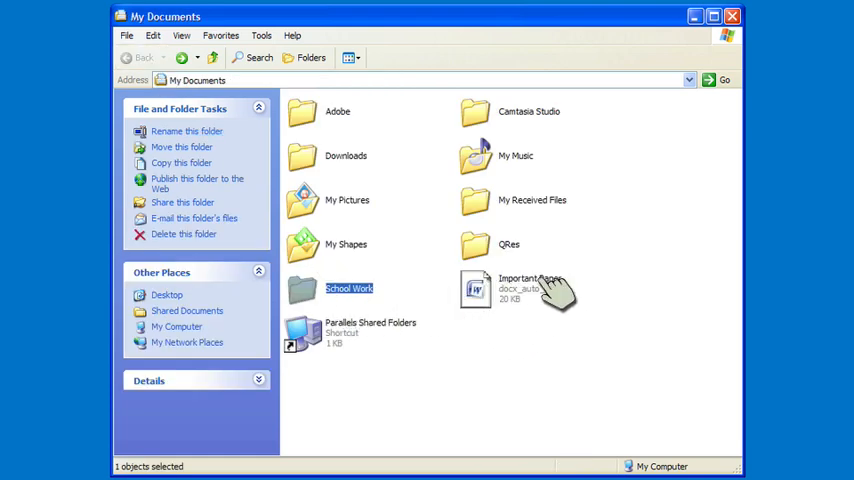
pyautogui.click(732, 16)
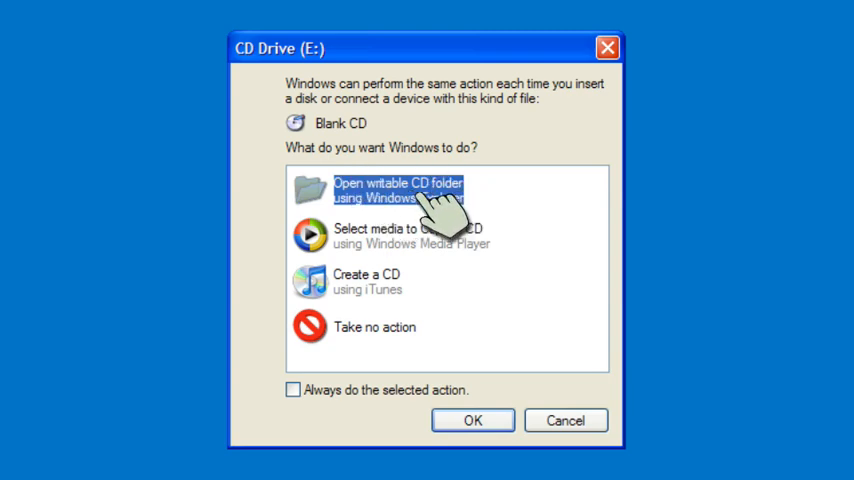
# Step: Accept the prompt to use the blank CD as a writable folder and move its window aside
pyautogui.click(473, 420)
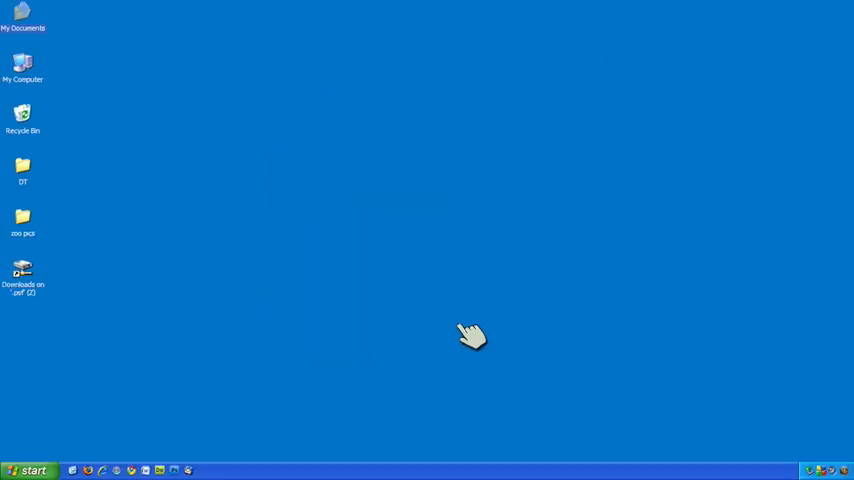
pyautogui.moveTo(337, 91); pyautogui.dragTo(508, 47)
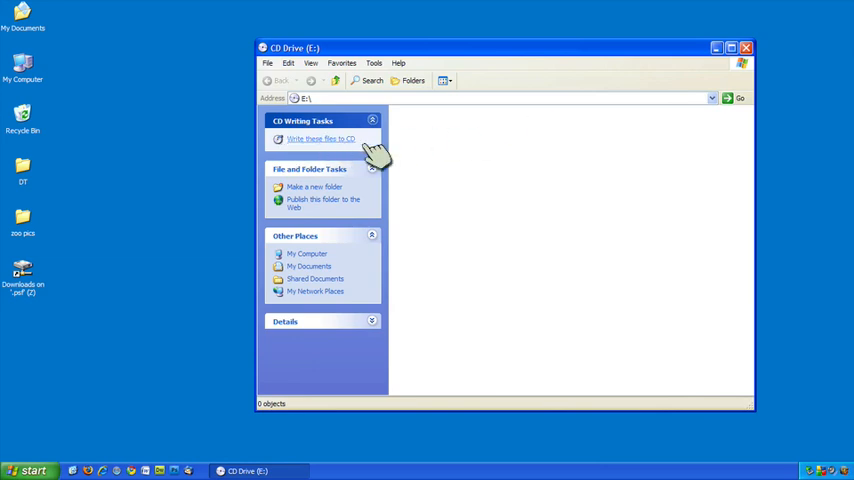
# Step: Reopen CD Drive (E:) from My Computer and narrow its window so the desktop icons show
pyautogui.click(745, 47)
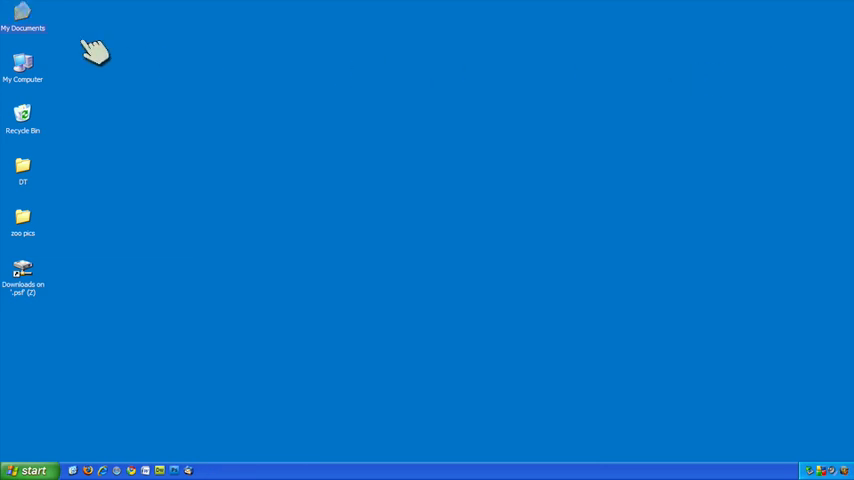
pyautogui.doubleClick(27, 64)
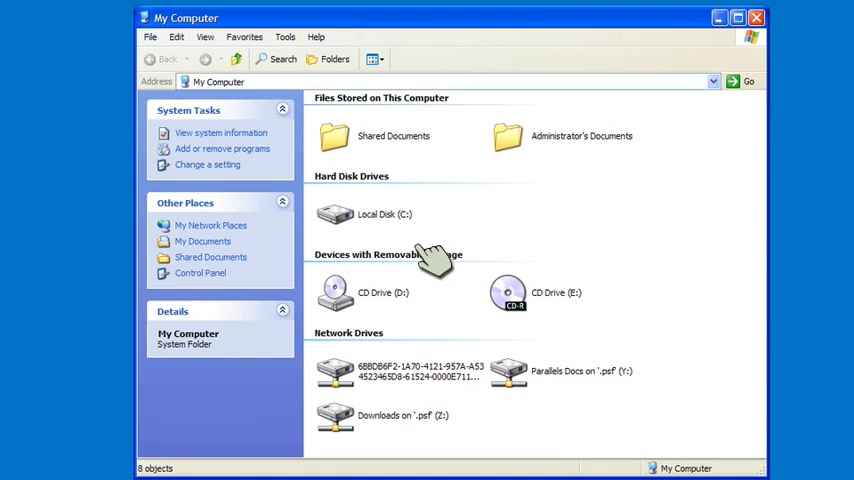
pyautogui.doubleClick(507, 292)
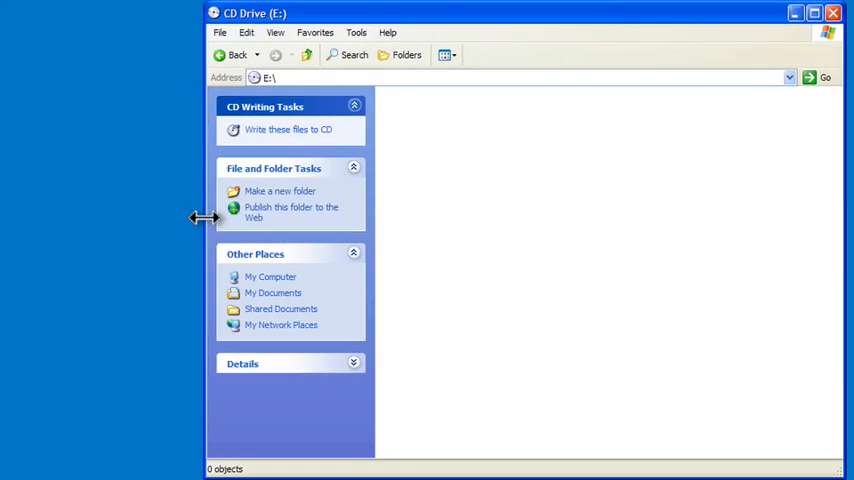
pyautogui.moveTo(207, 217)
pyautogui.mouseDown()
pyautogui.moveTo(543, 231)
pyautogui.moveTo(435, 229)
pyautogui.moveTo(511, 252)
pyautogui.moveTo(494, 248)
pyautogui.mouseUp()
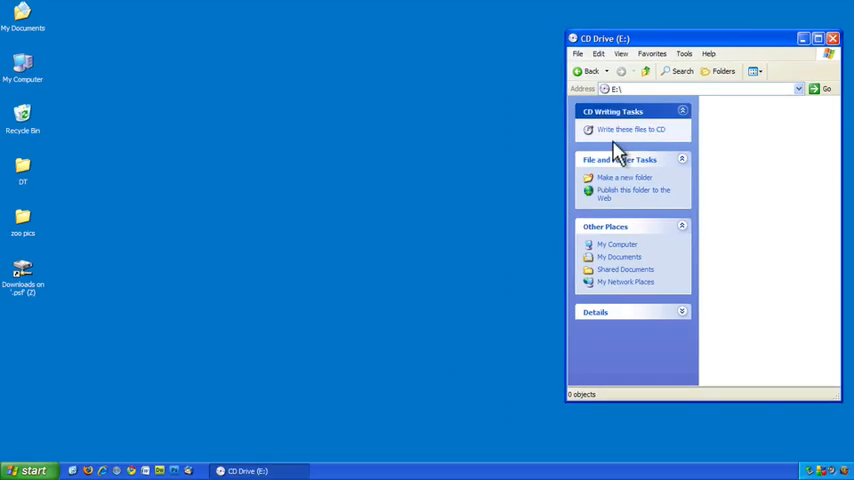
pyautogui.moveTo(566, 148); pyautogui.dragTo(514, 150)
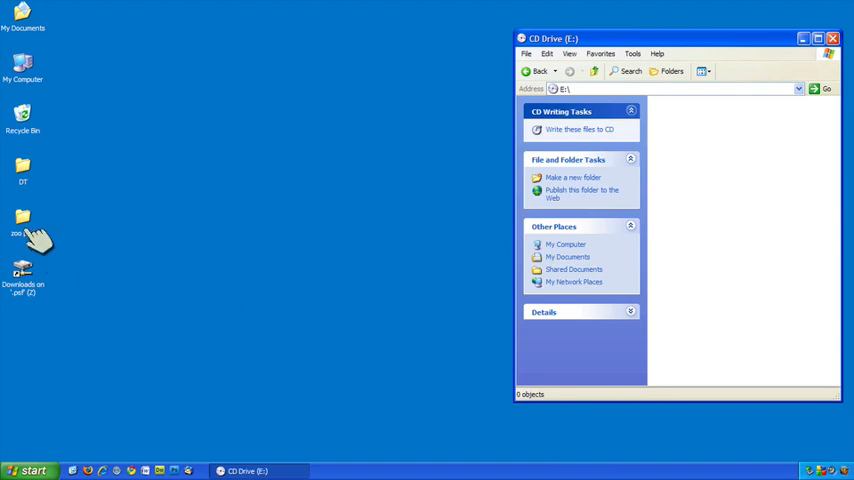
# Step: Add the zoo pics folder from the desktop to the CD and bring up My Documents beside it
pyautogui.moveTo(30, 222)
pyautogui.mouseDown()
pyautogui.moveTo(311, 252)
pyautogui.moveTo(724, 139)
pyautogui.moveTo(719, 156)
pyautogui.mouseUp()
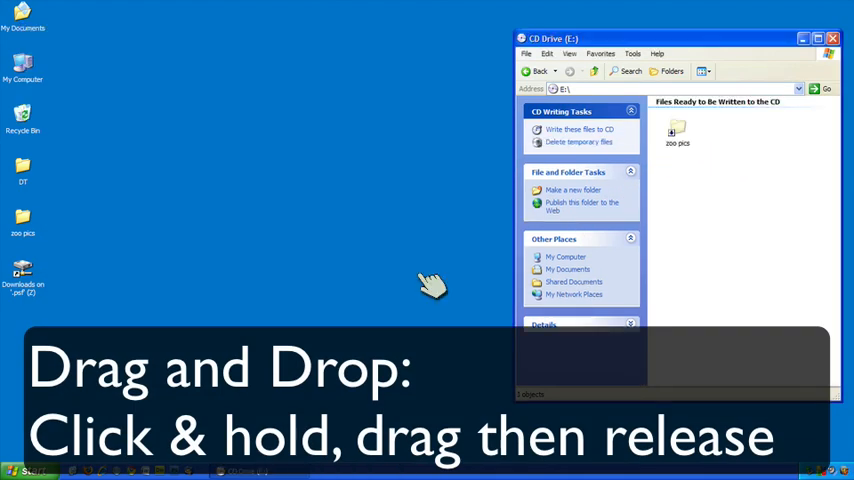
pyautogui.doubleClick(24, 14)
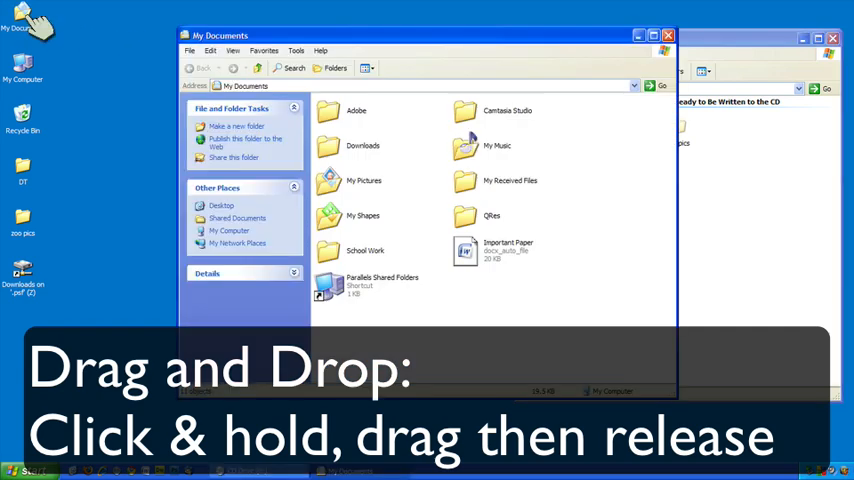
pyautogui.moveTo(378, 38); pyautogui.dragTo(228, 60)
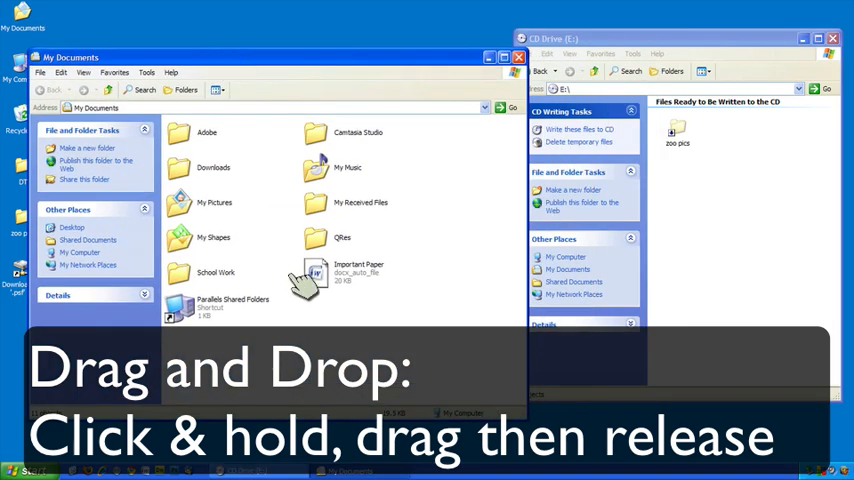
# Step: Add Important Paper and the School Work folder from My Documents to the CD
pyautogui.click(322, 278)
pyautogui.moveTo(322, 278); pyautogui.dragTo(688, 200)
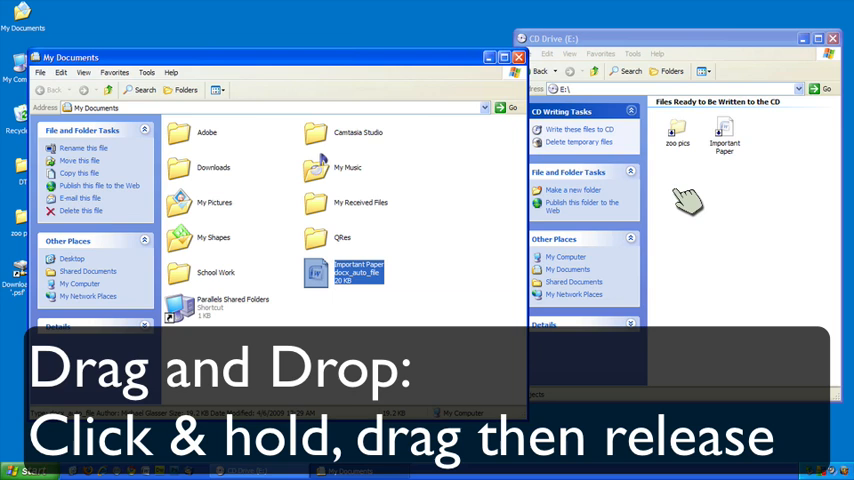
pyautogui.moveTo(195, 282); pyautogui.dragTo(732, 200)
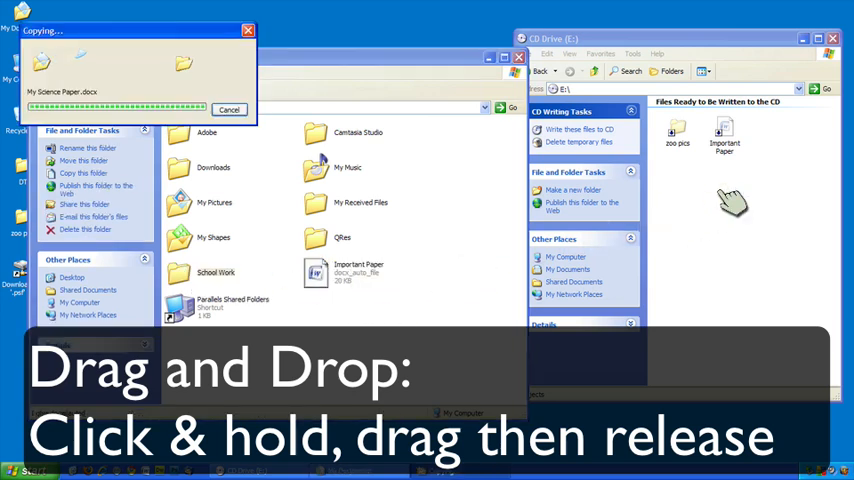
pyautogui.click(518, 57)
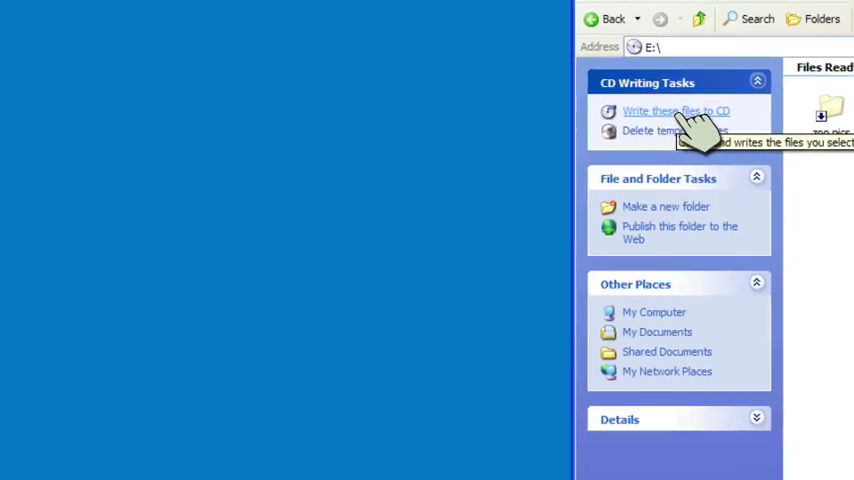
# Step: Write the staged files to the CD with the default CD name and finish the wizard
pyautogui.click(477, 162)
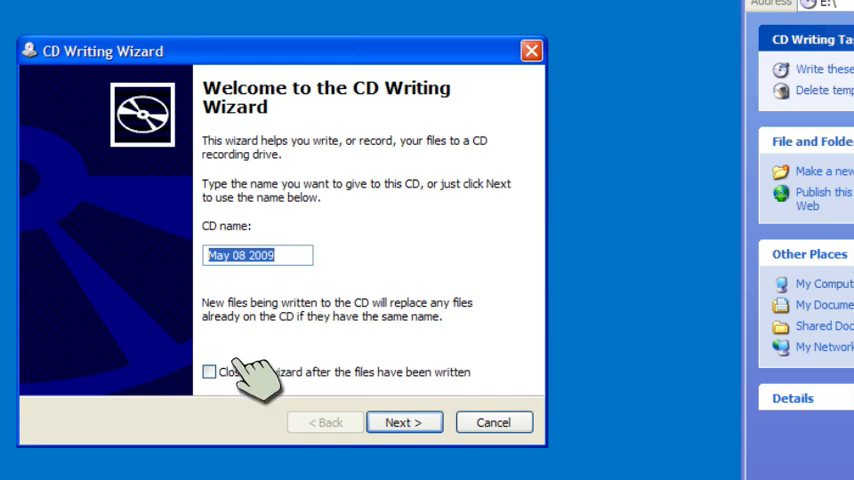
pyautogui.click(408, 422)
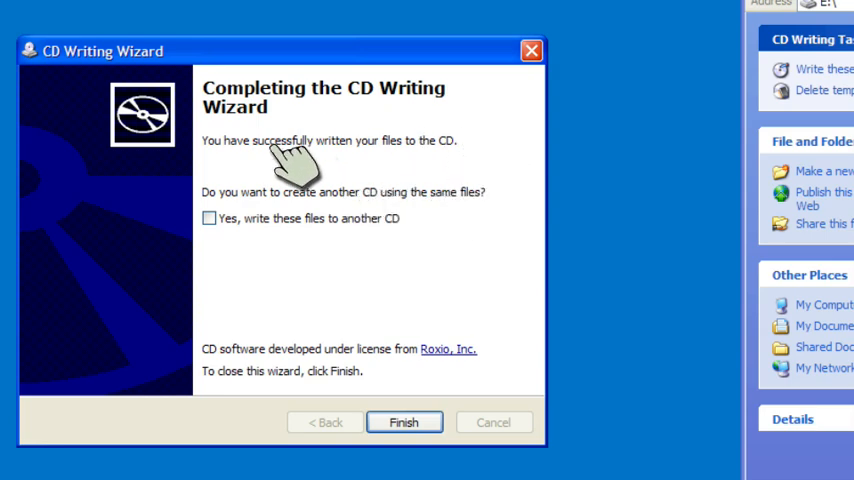
pyautogui.click(410, 422)
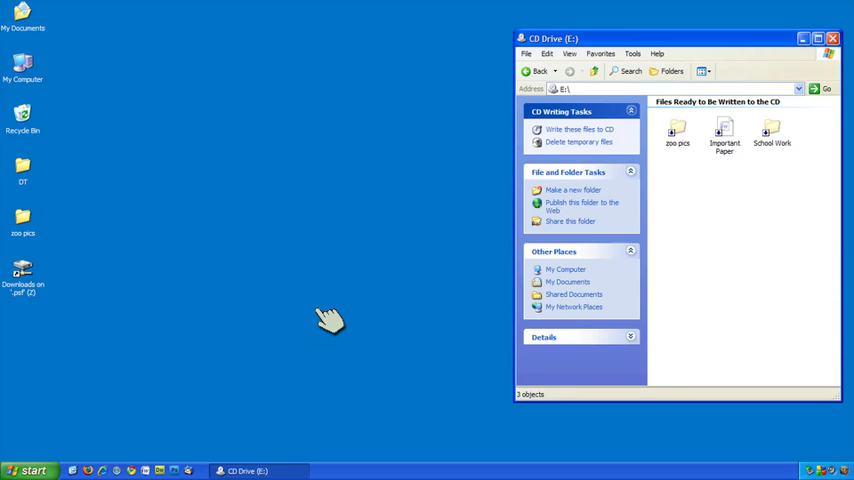